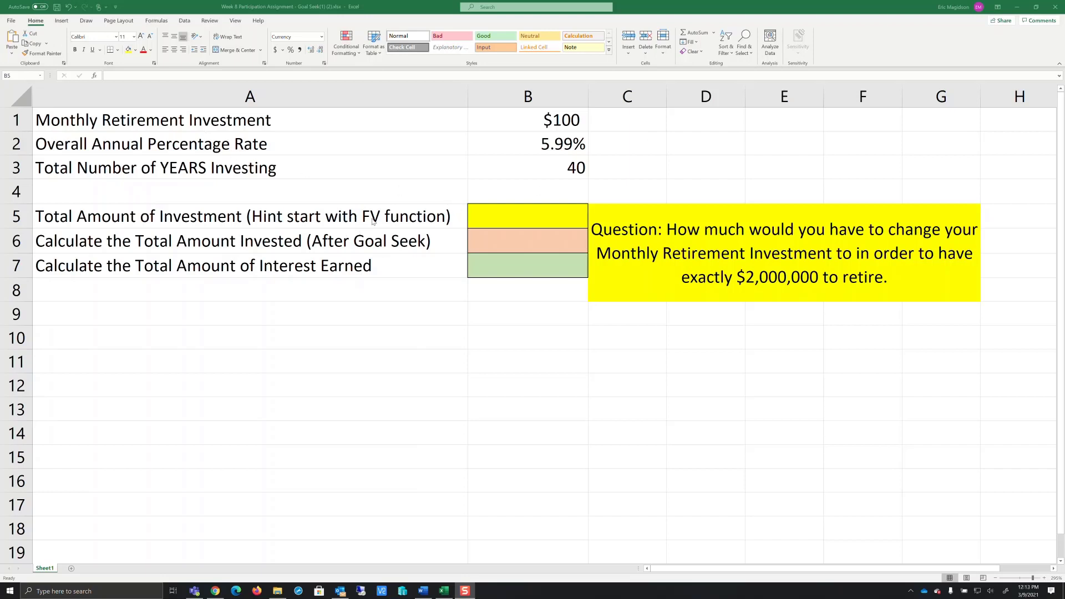
Step: Insert the FV function in B5 for the total investment, with the rate argument set to B2/12
left_click(508, 215)
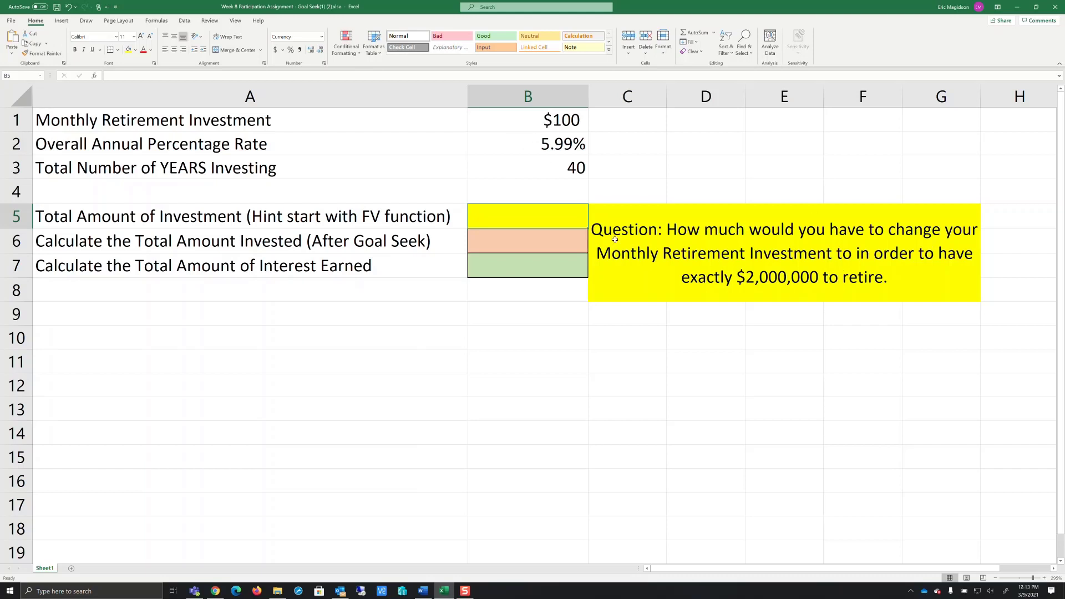
left_click(714, 35)
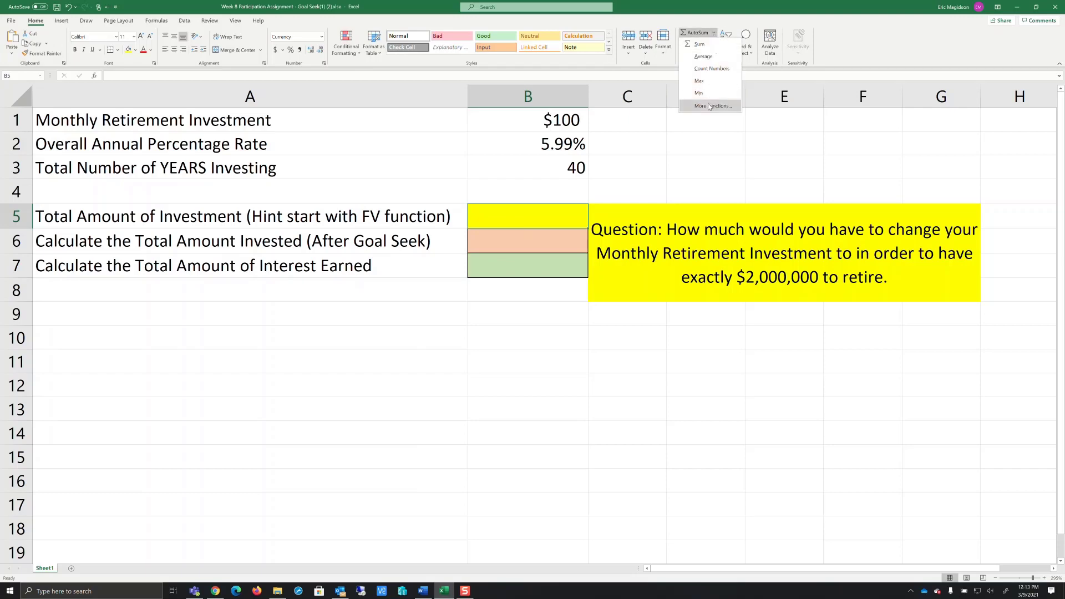
left_click(709, 105)
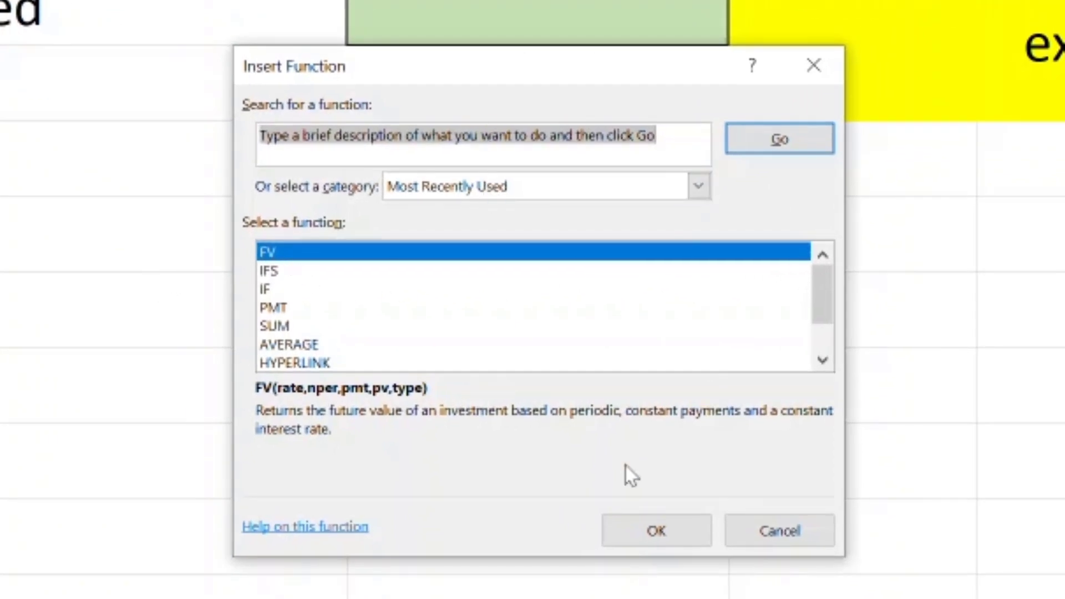
left_click(667, 535)
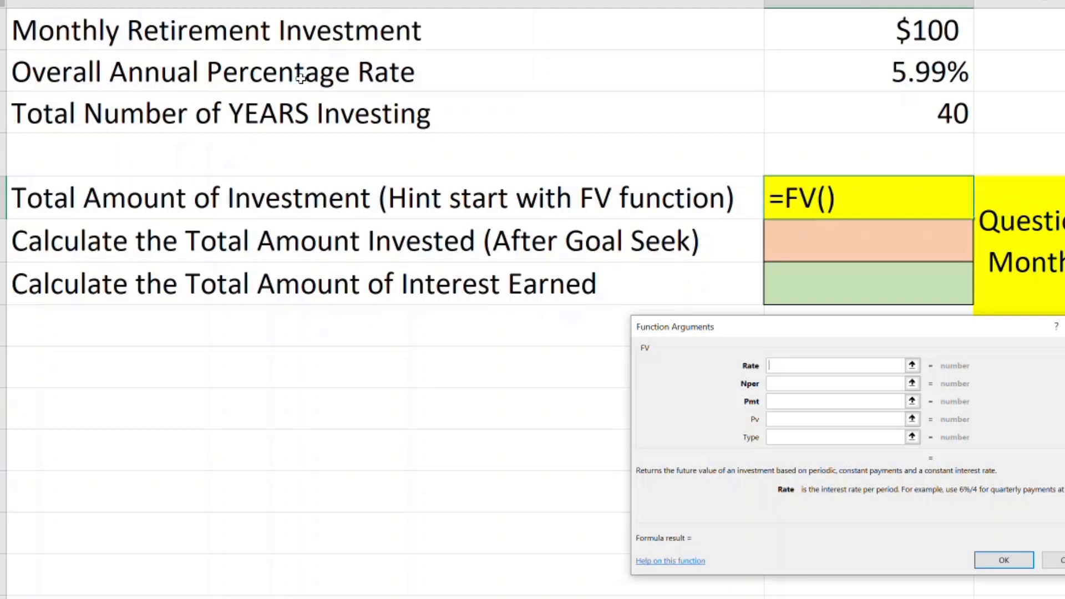
left_click(902, 82)
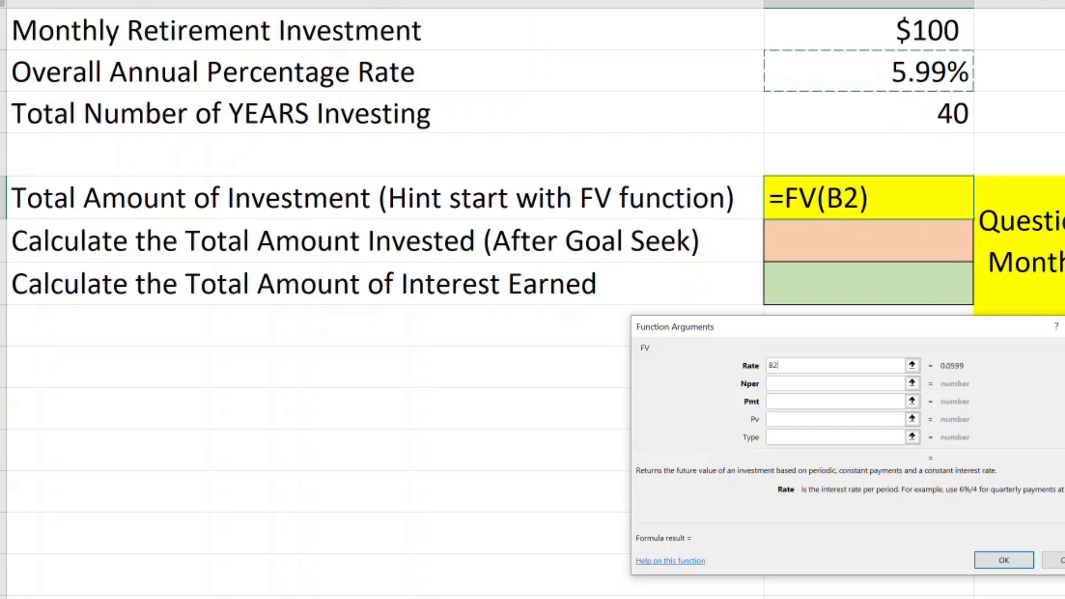
type("/12")
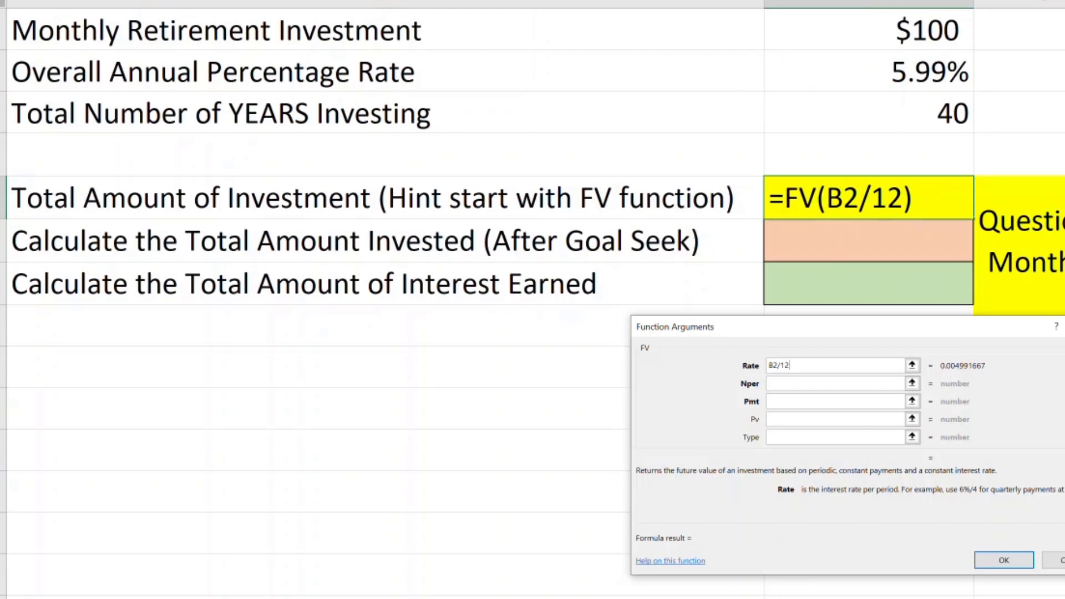
Step: Complete the FV function with B3*12 as the number of periods and -B1 as the payment
left_click(805, 381)
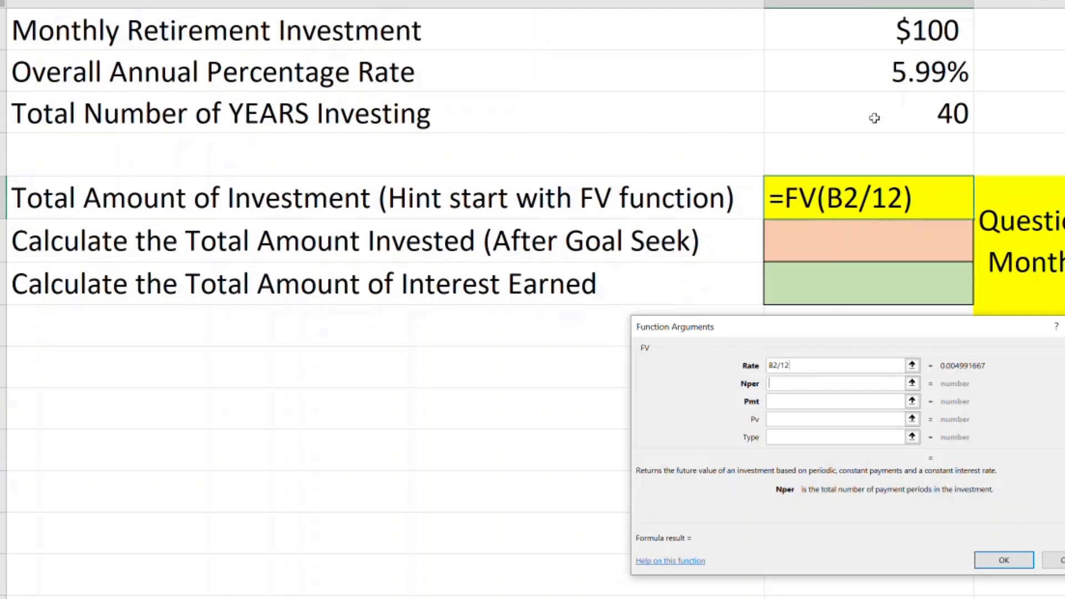
left_click(875, 118)
type("*12")
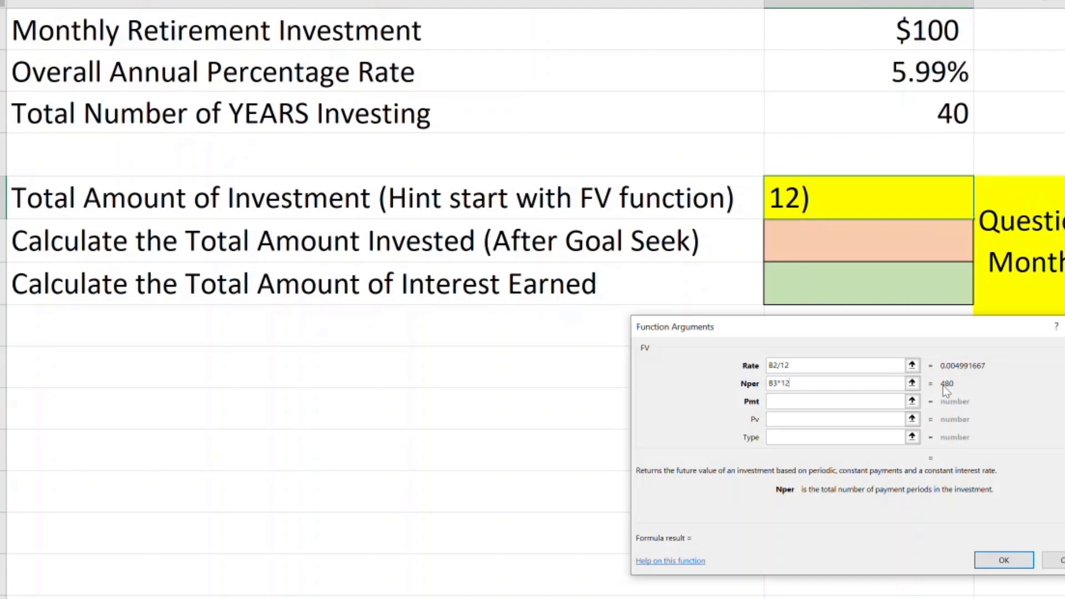
left_click(833, 402)
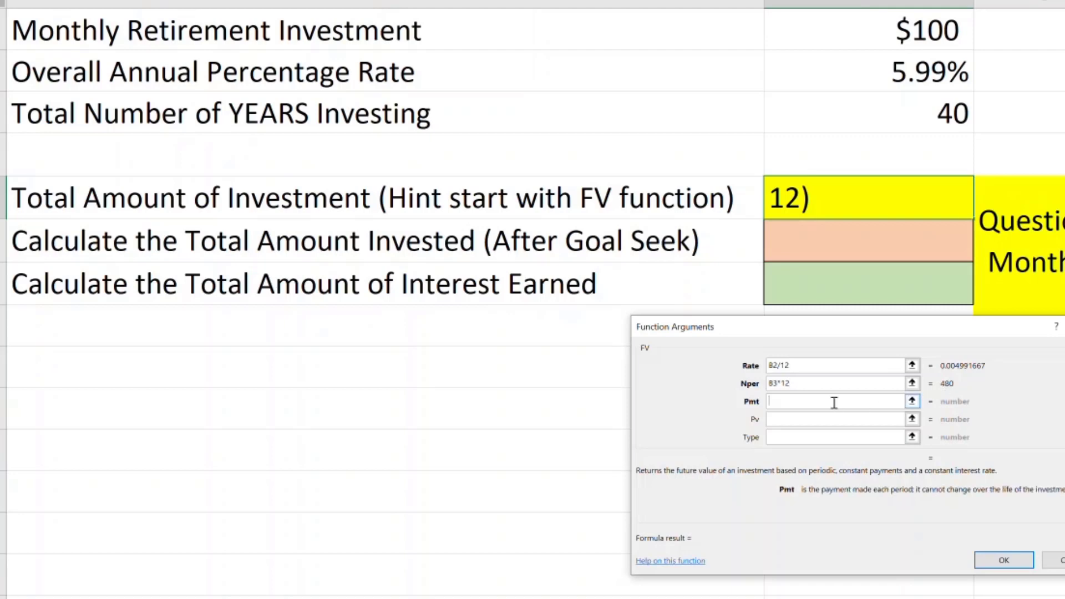
type("-")
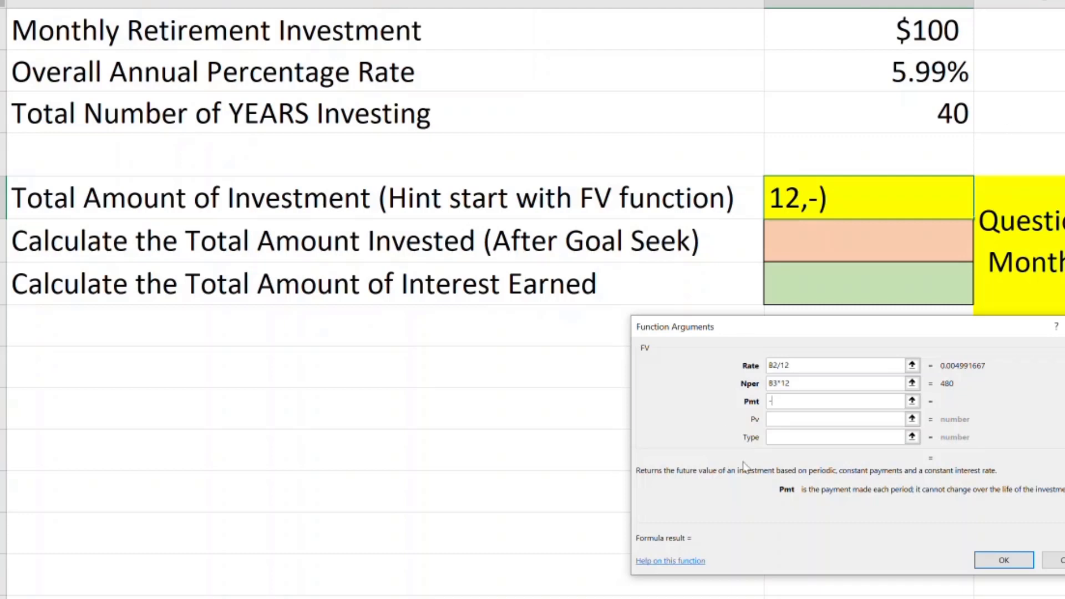
left_click(902, 30)
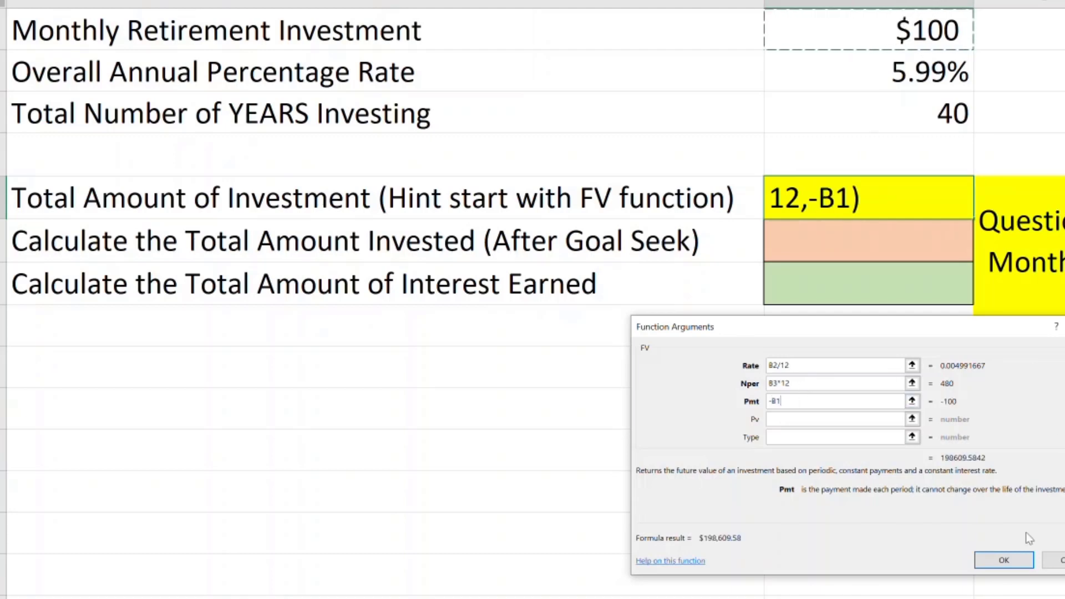
left_click(1011, 562)
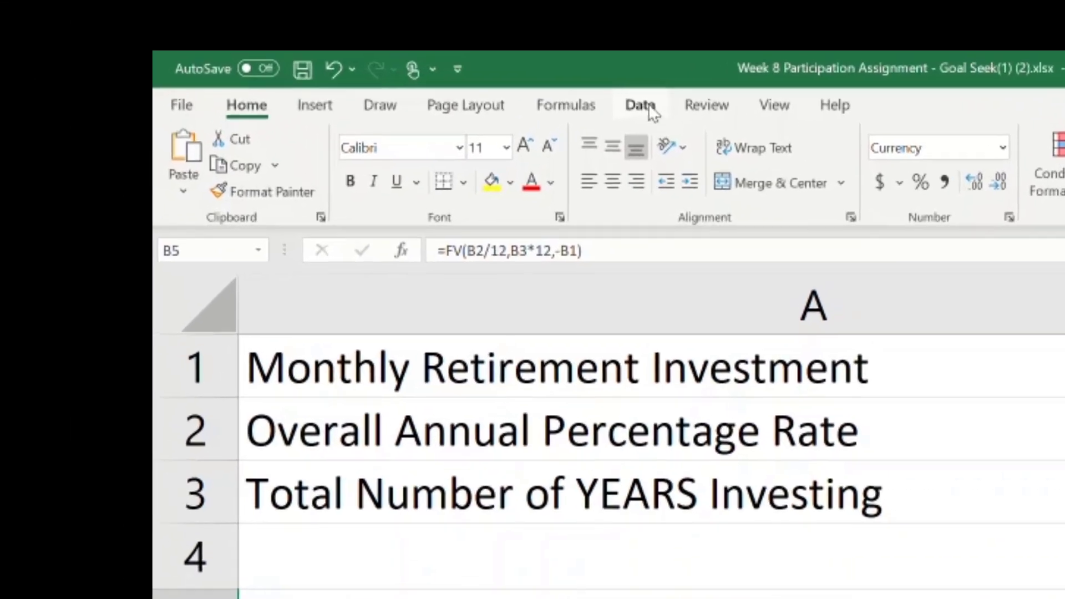
Step: Run Goal Seek to bring B5 to 2000000 by changing the monthly investment in B1, and keep the solution
left_click(646, 105)
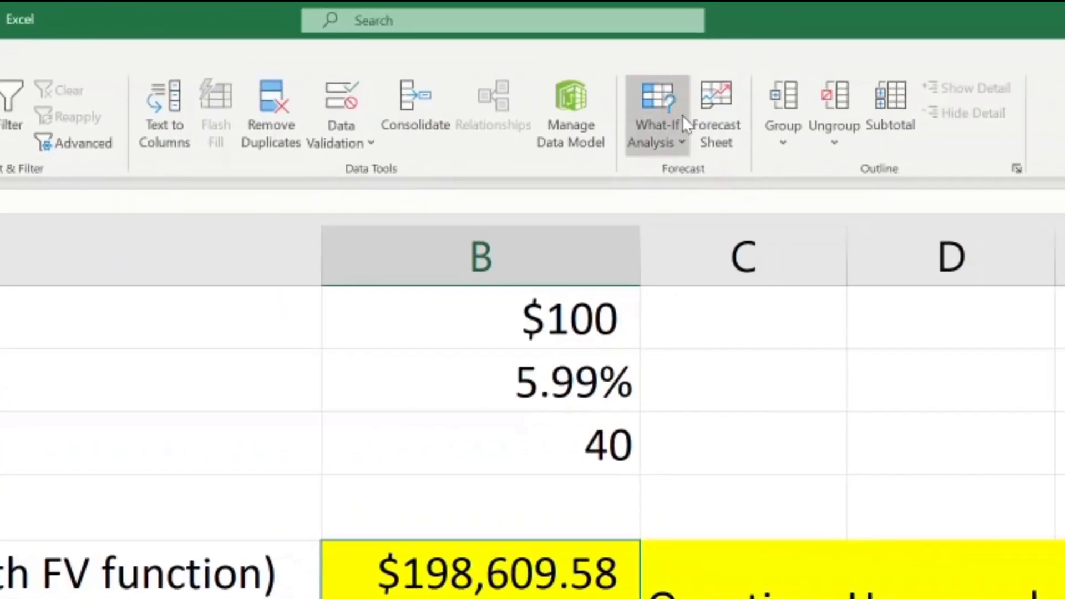
left_click(638, 133)
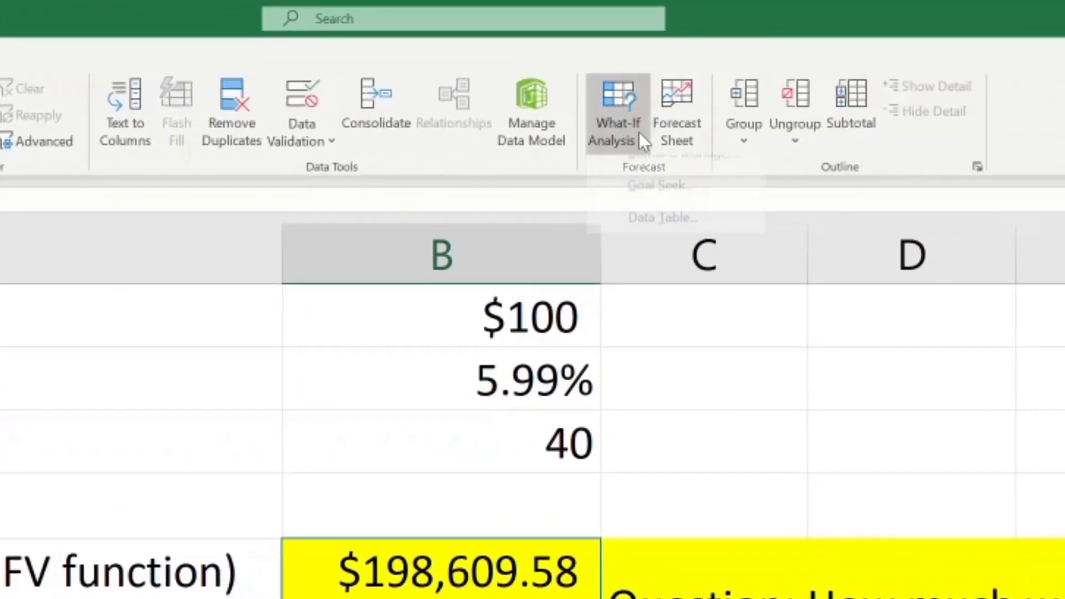
left_click(666, 205)
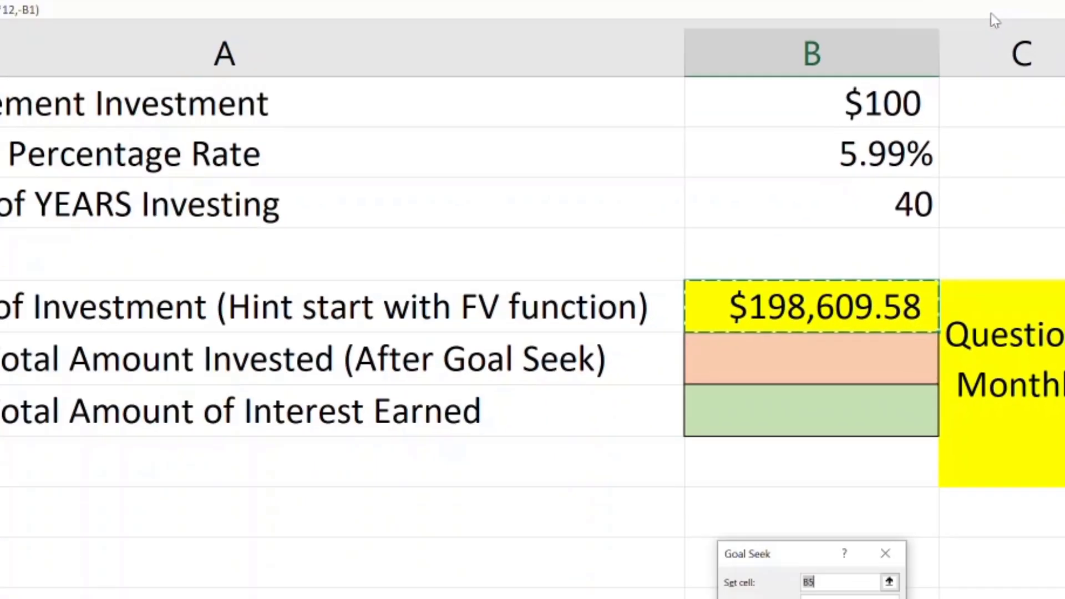
left_click(957, 481)
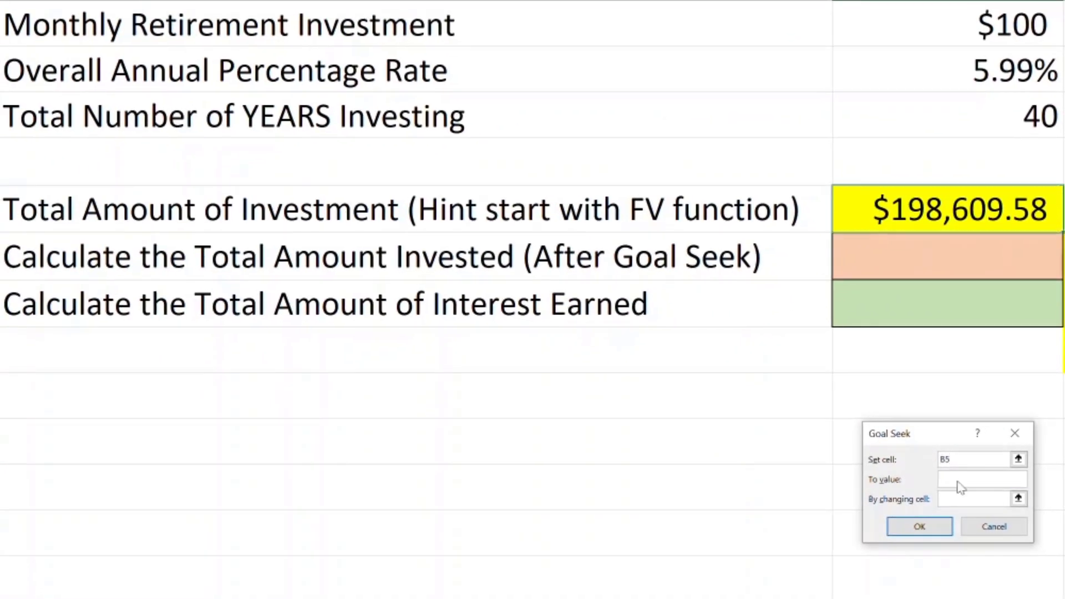
type("2000000")
left_click(994, 25)
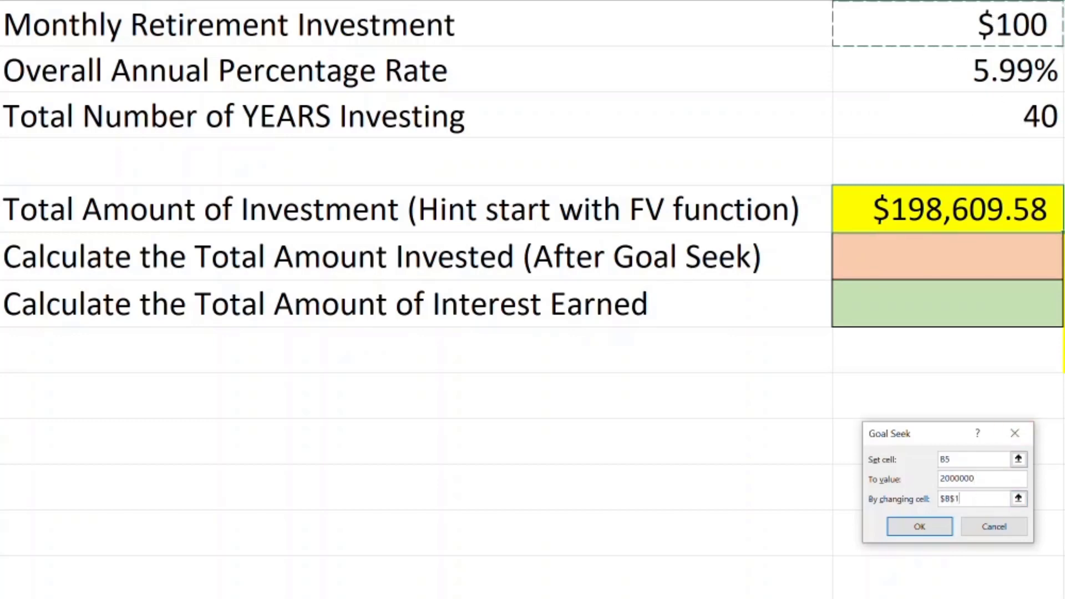
left_click(933, 530)
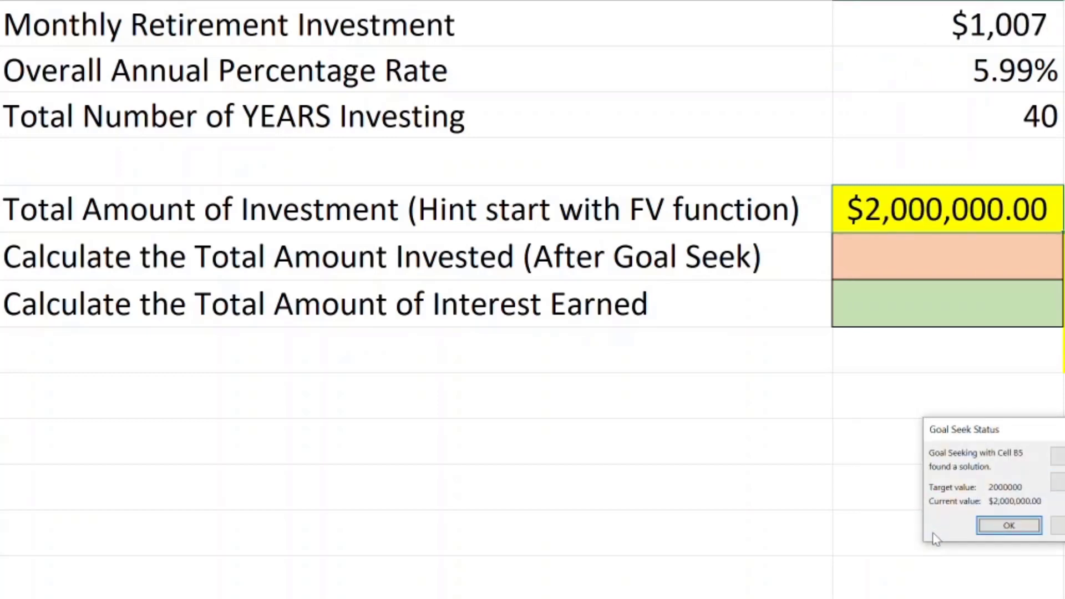
left_click(1023, 526)
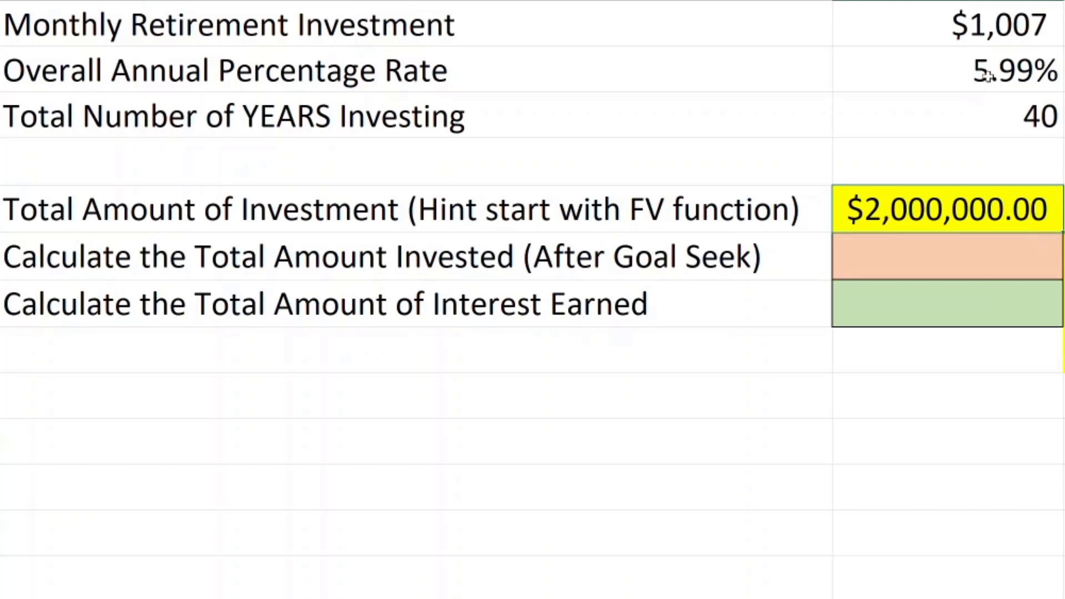
Step: Format the monthly retirement investment in B1 to show two decimal places
left_click(993, 33)
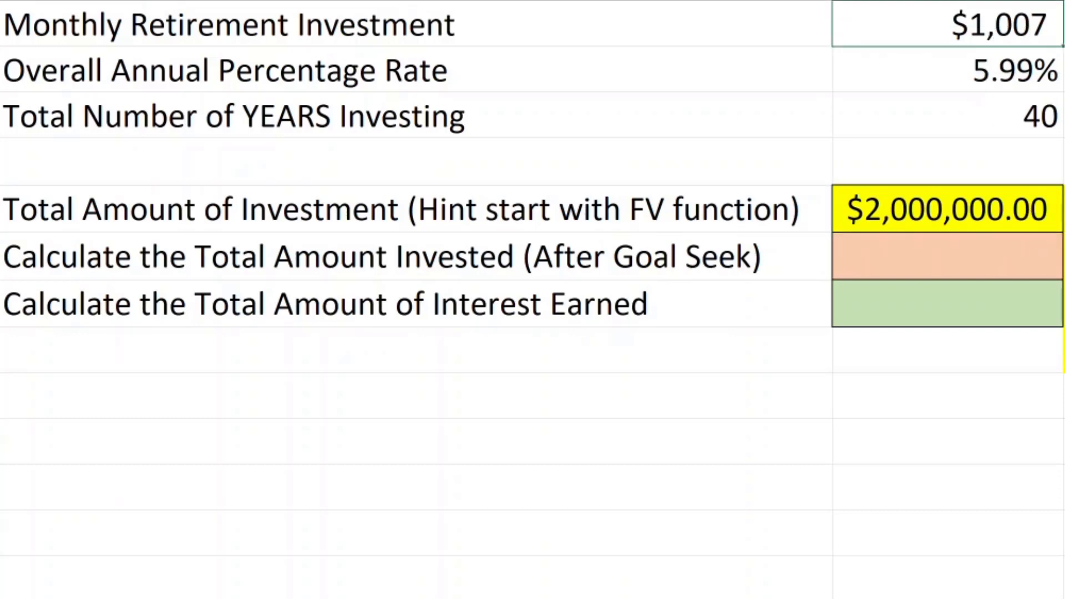
key("alt+h")
key("0")
key("alt+h")
key("0")
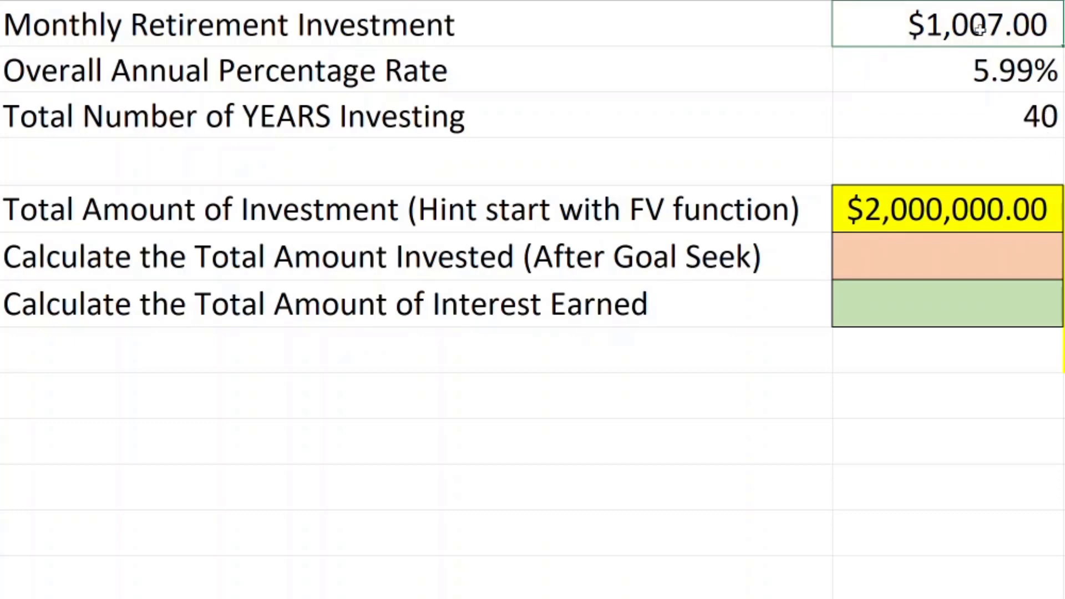
Step: Calculate the total amount invested in the empty cell B9 with the formula =(B3*12)*B1
left_click(911, 405)
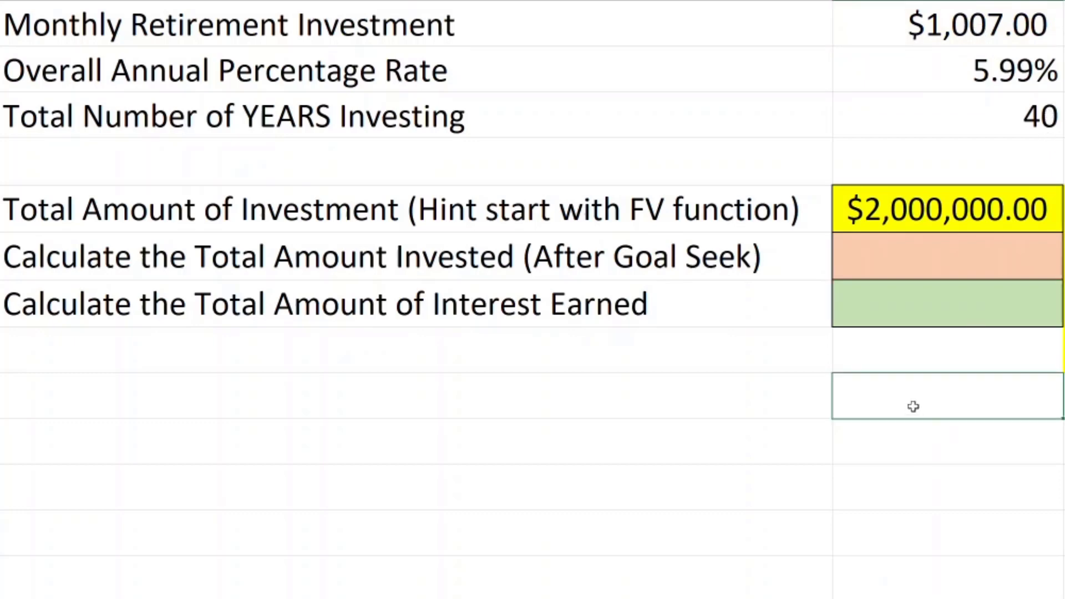
type("=(")
left_click(1020, 118)
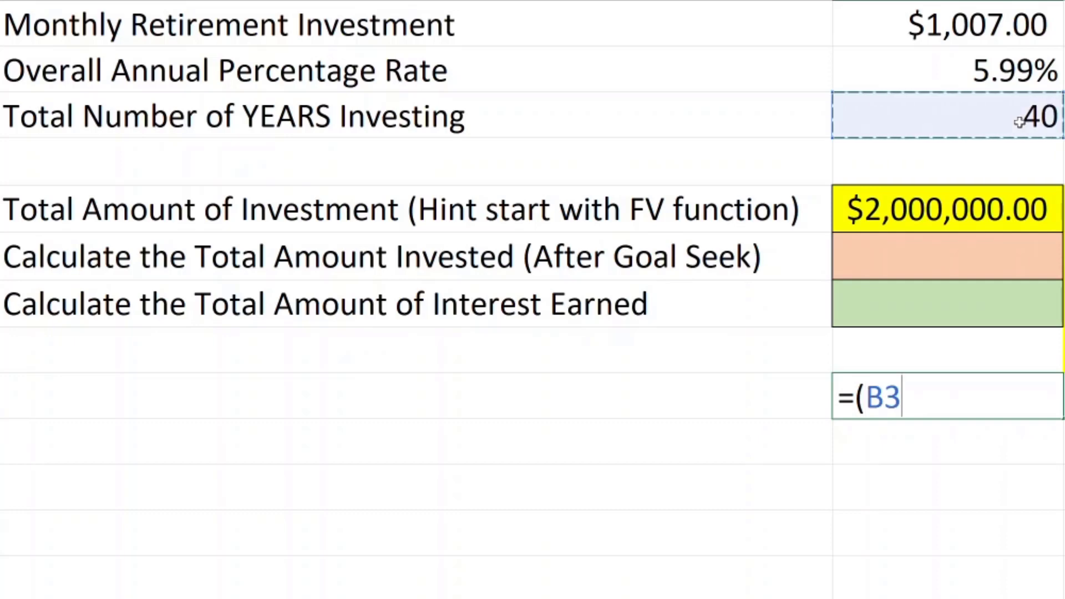
type("*12")
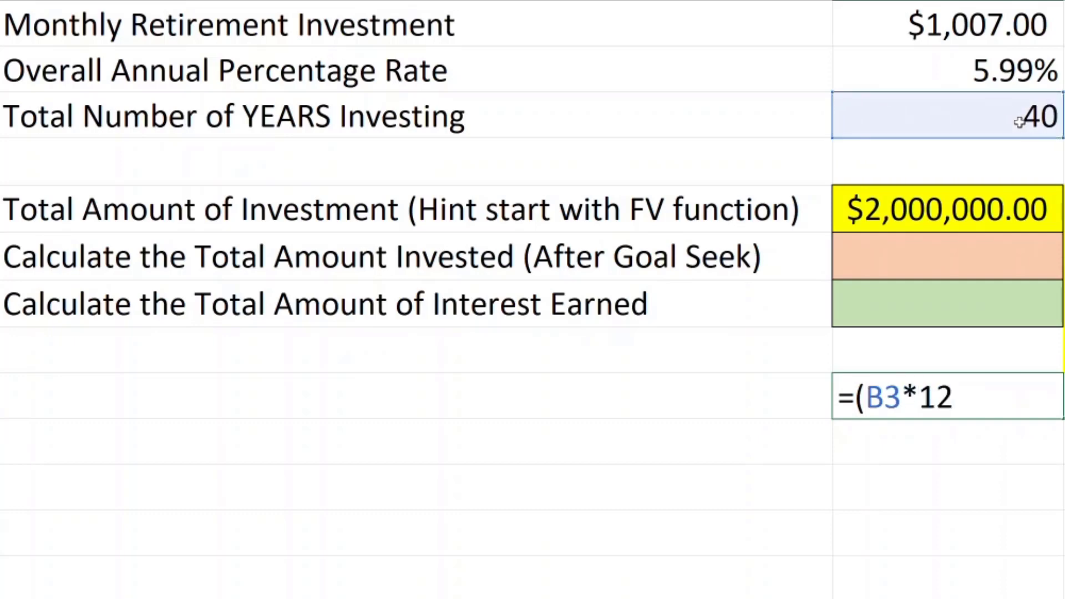
type(")*")
left_click(961, 24)
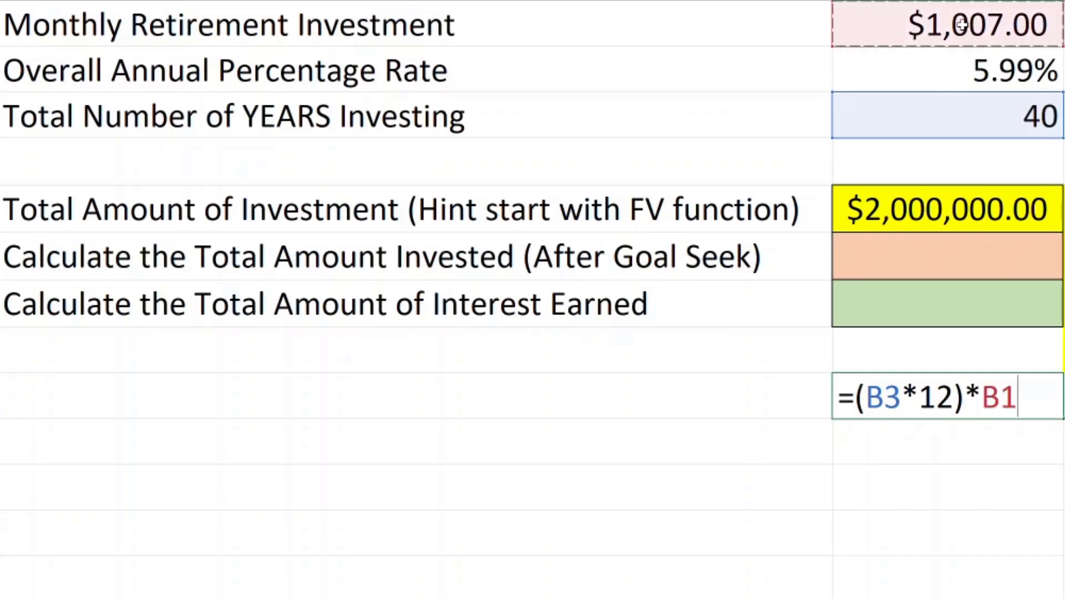
key("Return")
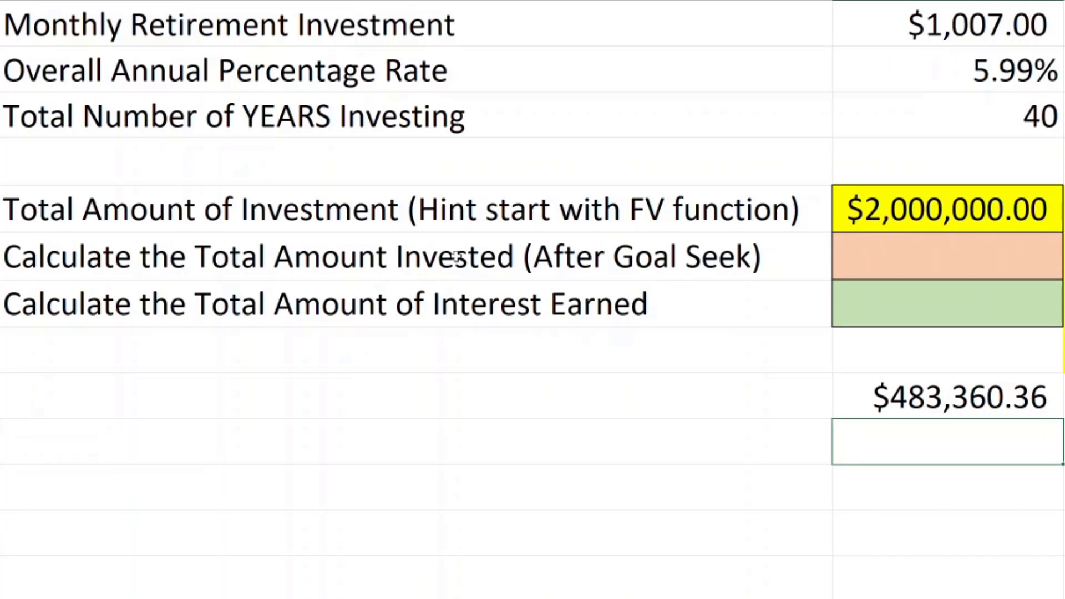
Step: Try moving the B9 formula into B6, and clear B9 after undoing the move
left_click(946, 400)
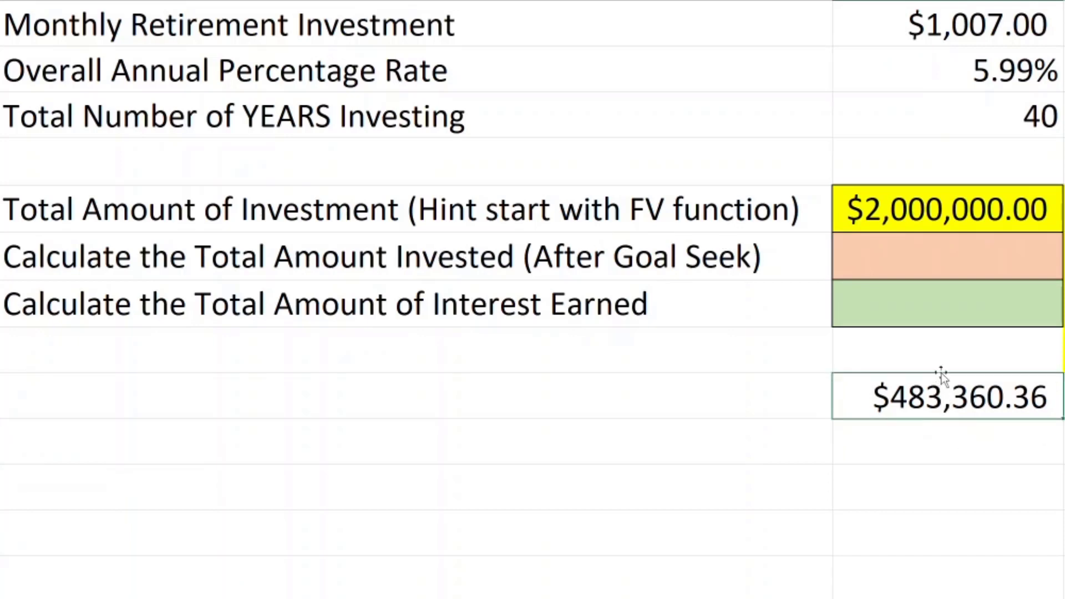
left_click_drag(941, 374, 935, 258)
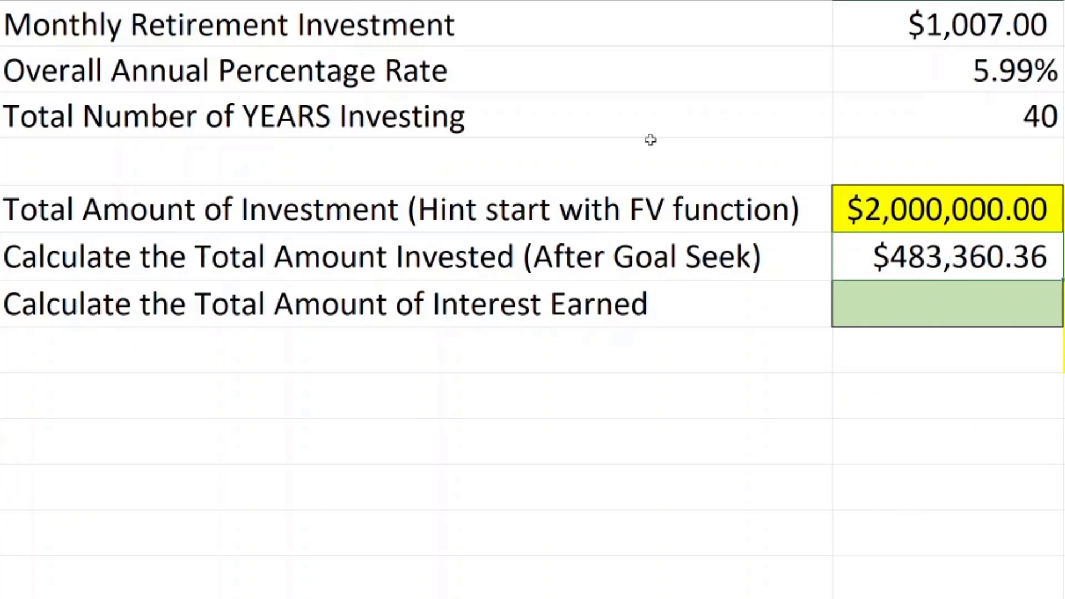
key("ctrl+z")
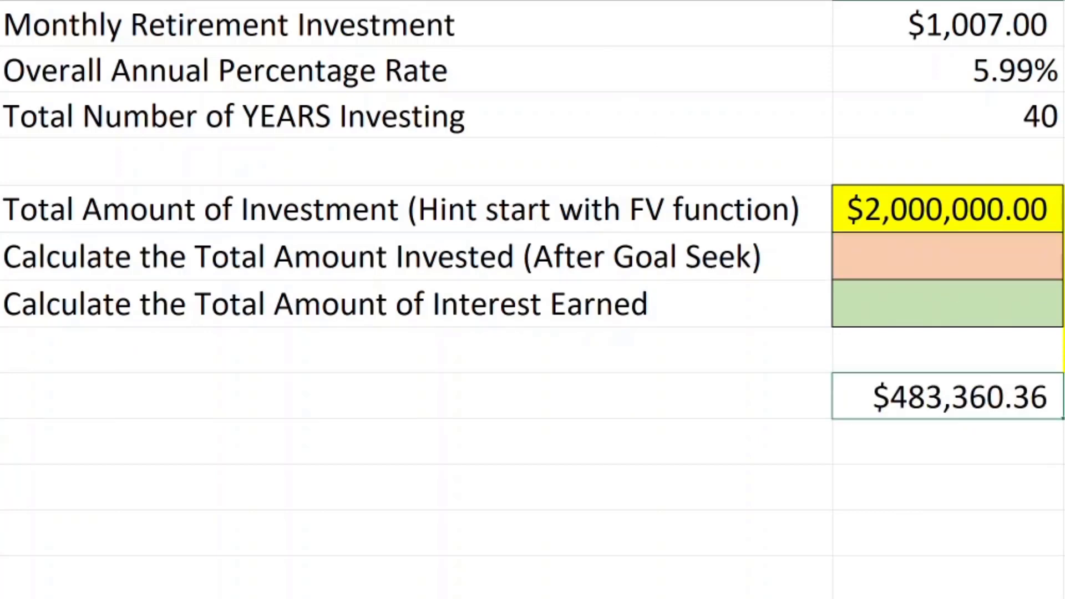
key("Delete")
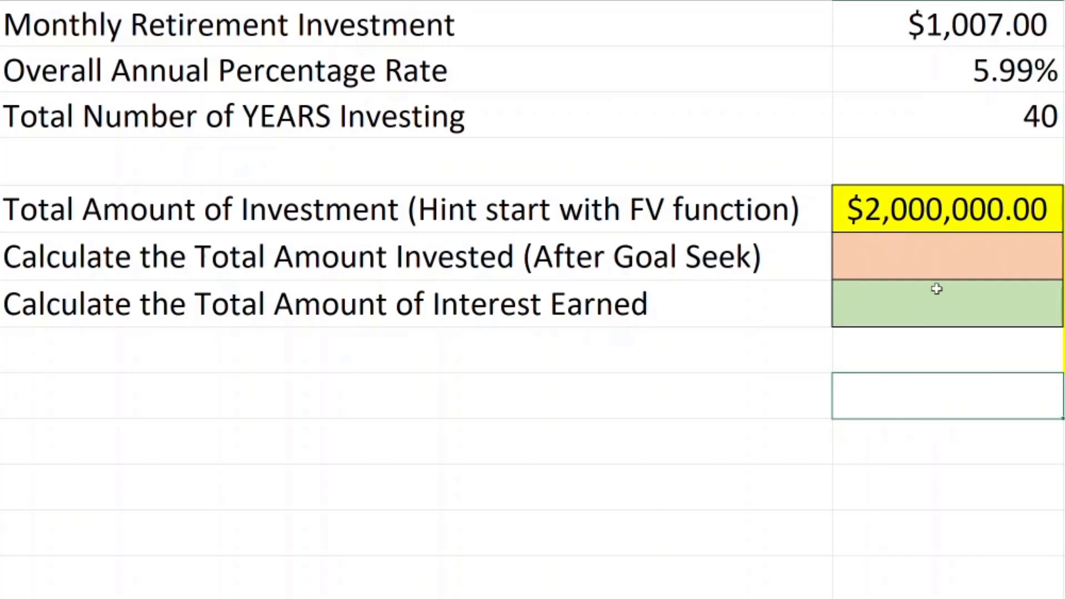
Step: Enter the formula =(B3*12)*B1 in B6 to calculate the total amount invested
left_click(932, 259)
type("=")
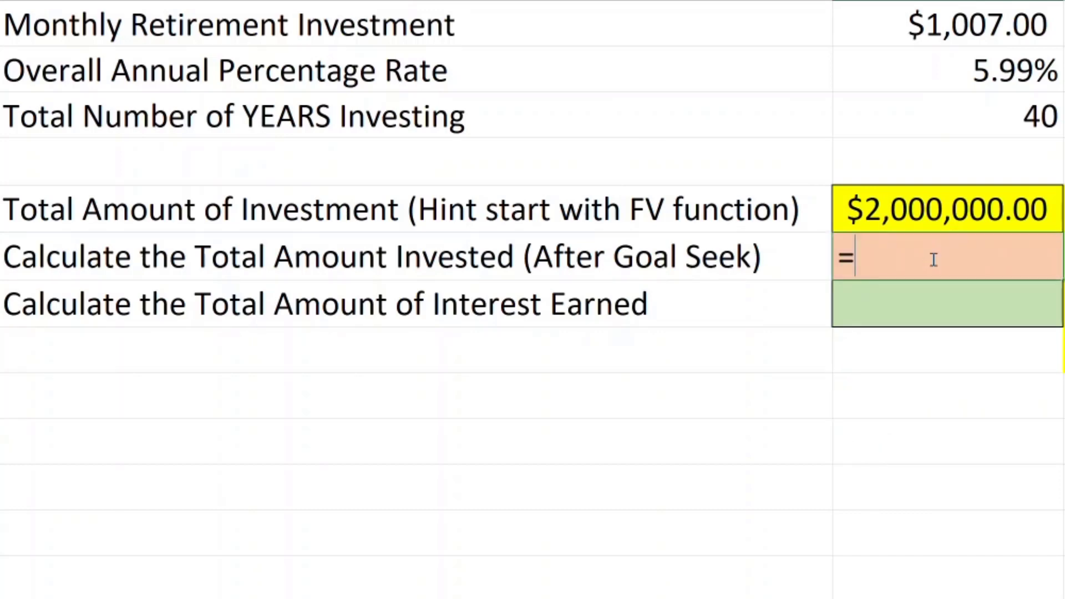
type("(")
left_click(981, 125)
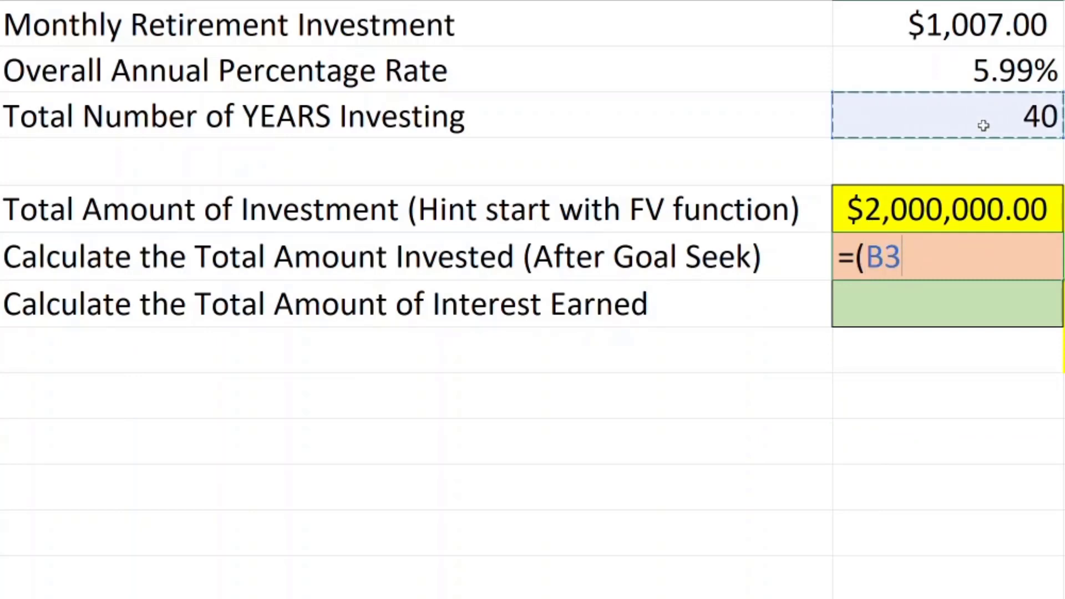
type("*12")
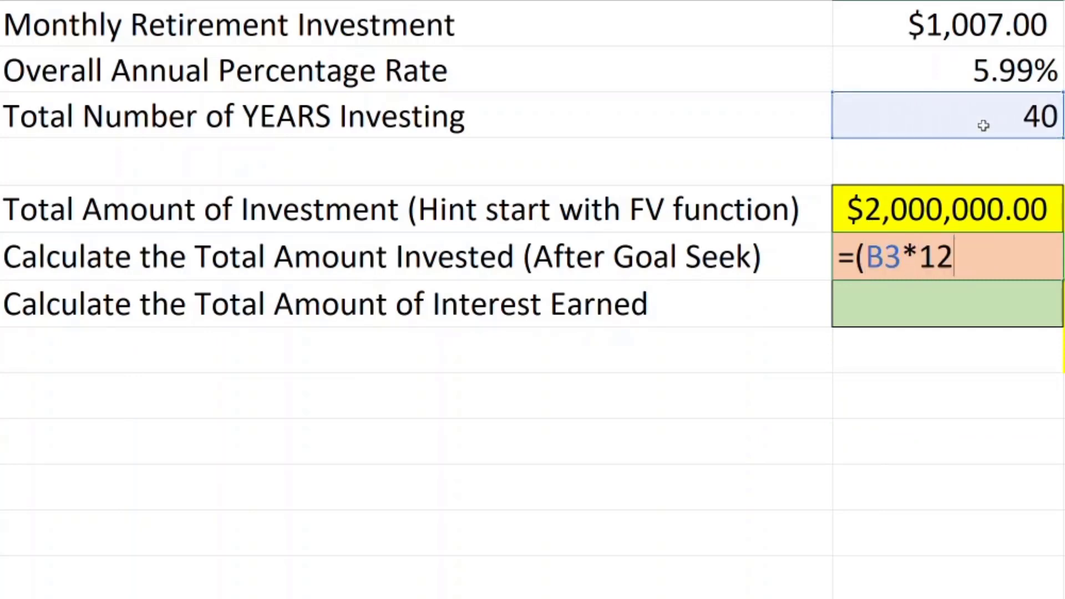
type(")*")
left_click(977, 24)
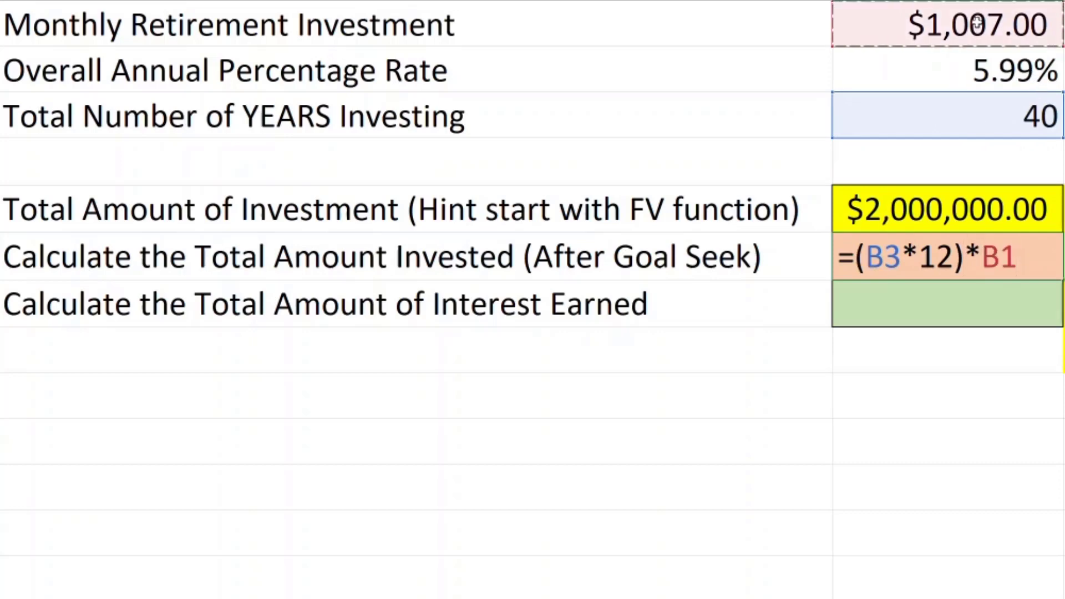
key("Return")
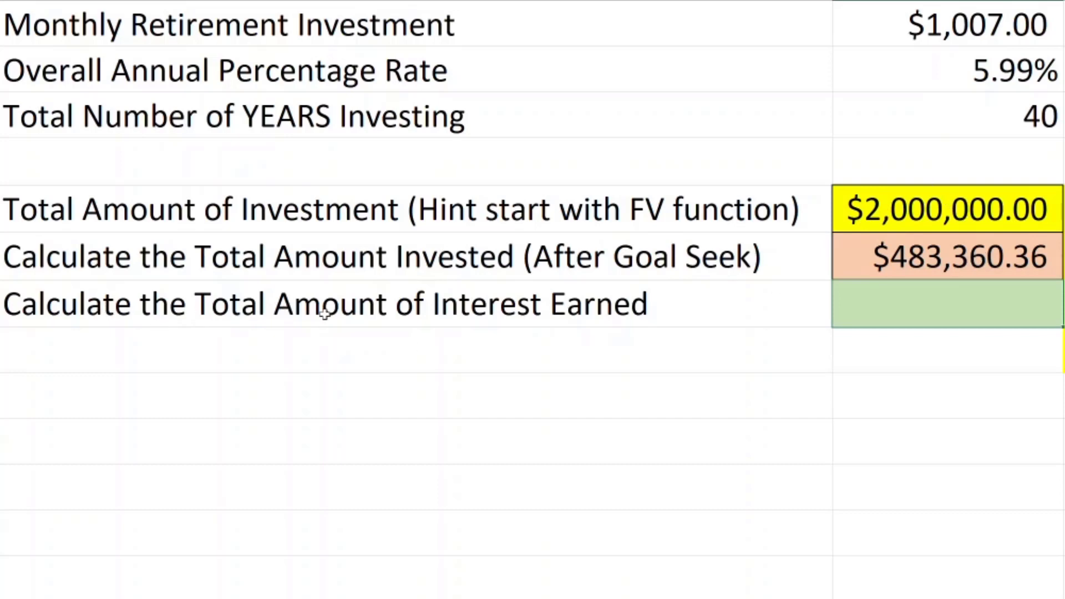
Step: Calculate the total interest earned in B7 by subtracting the amount invested in B6 from the total in B5
left_click(951, 313)
type("=")
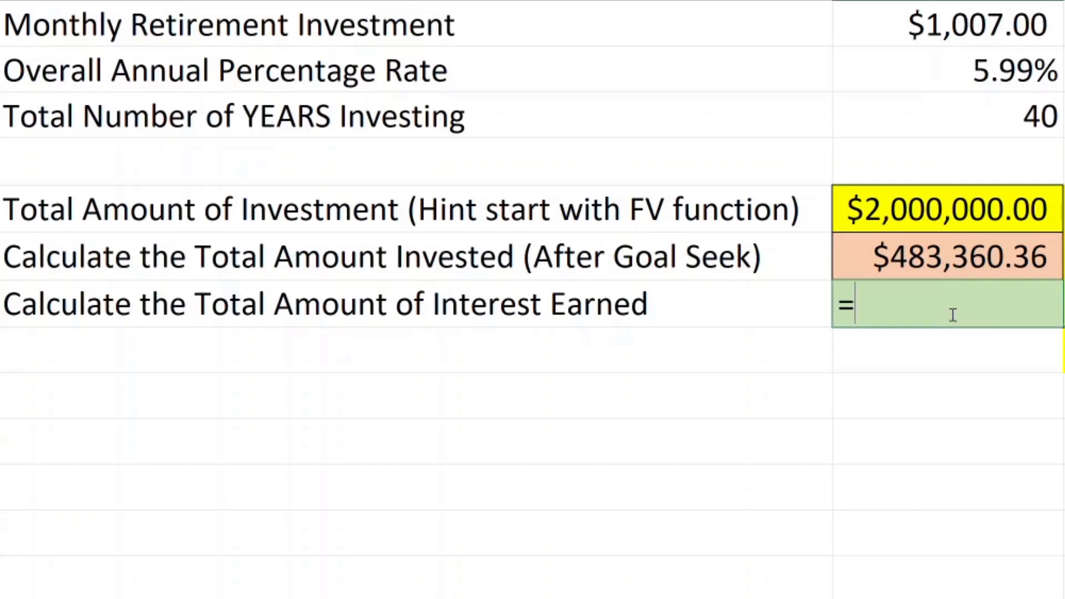
left_click(923, 210)
type("-")
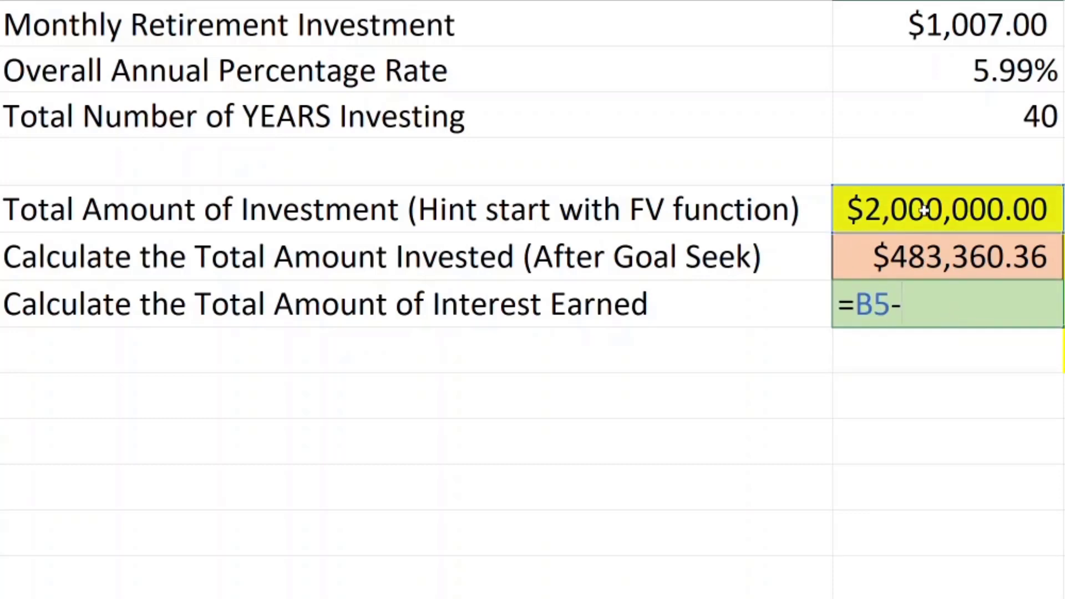
left_click(897, 257)
key("Return")
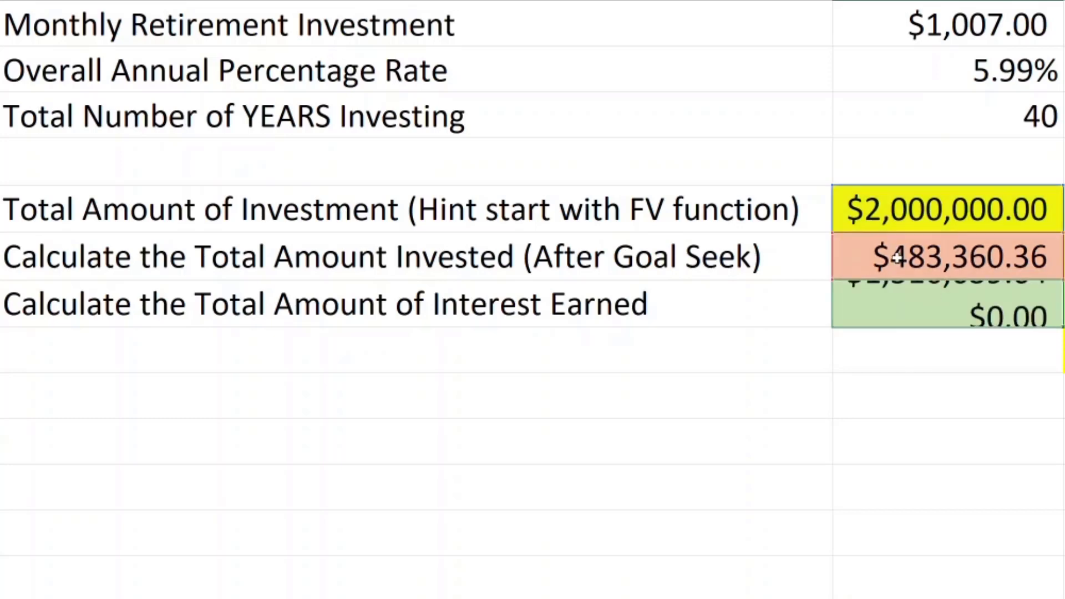